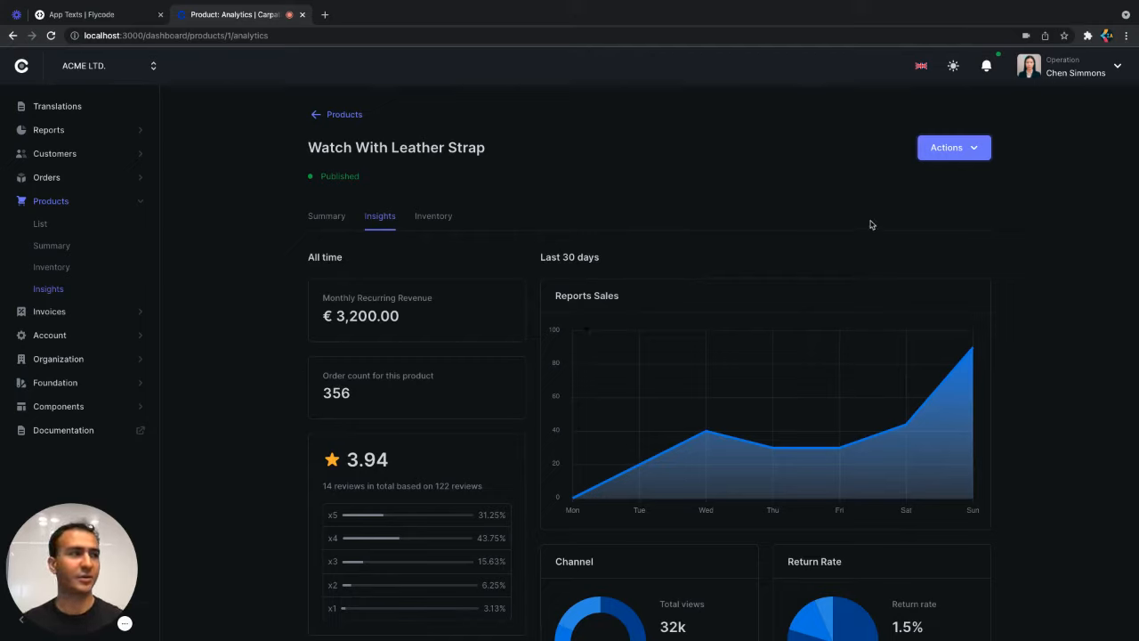
Check the product's Actions menu, then search FlyCode's app texts for 'generate invoice'.
{"action": "left_click", "coordinate": [941, 153]}
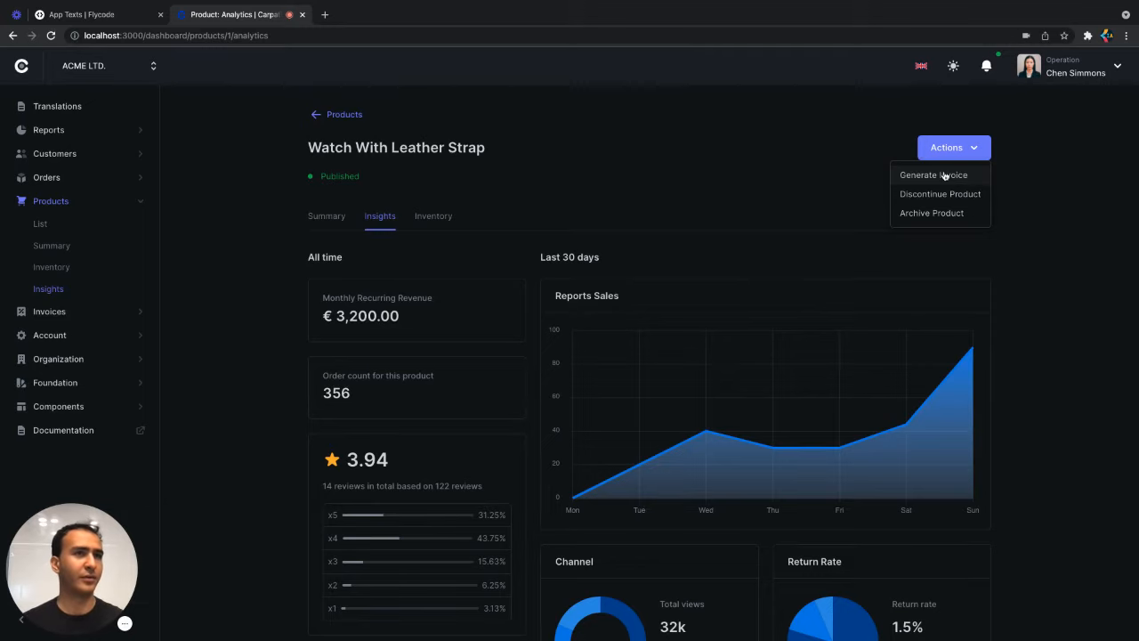
{"action": "left_click", "coordinate": [105, 14]}
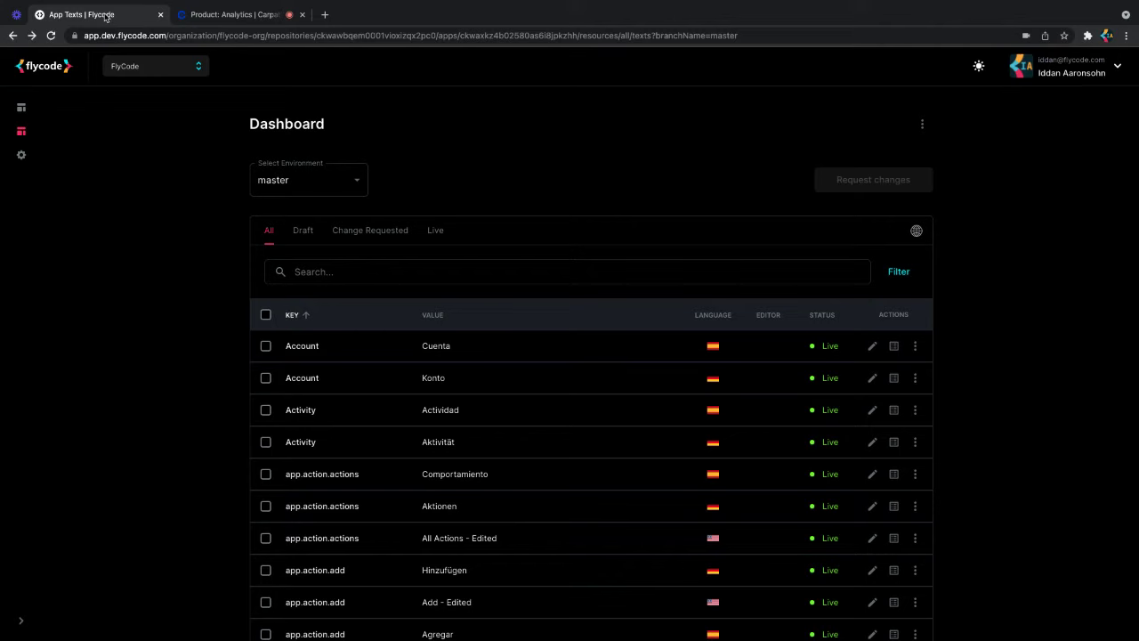
{"action": "left_click", "coordinate": [346, 272]}
{"action": "type", "text": "generate i"}
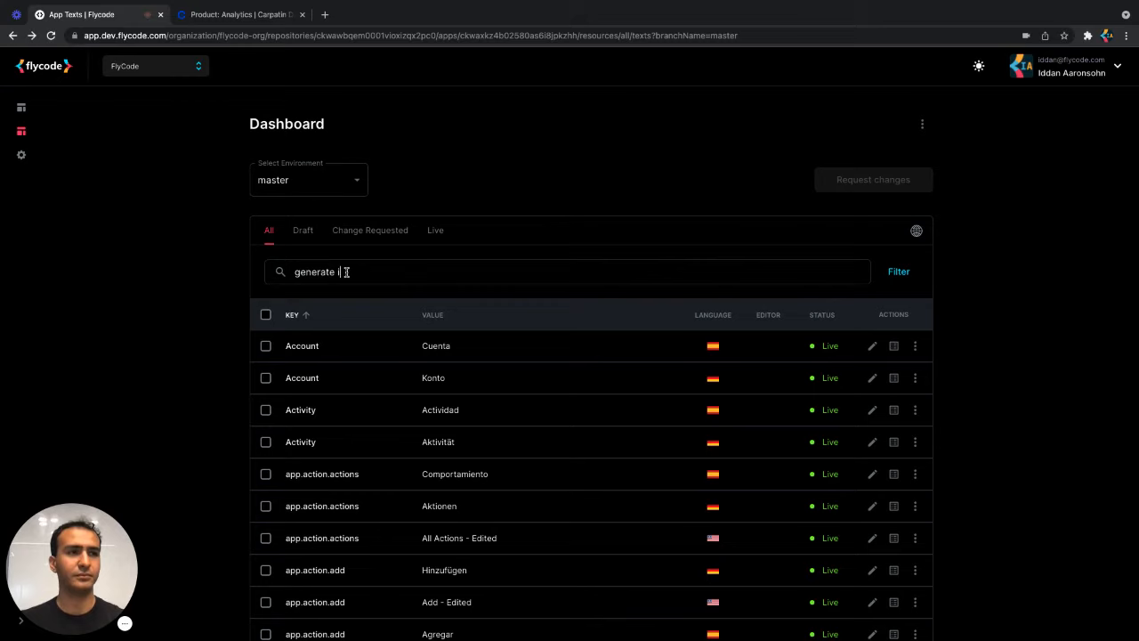
{"action": "type", "text": "nvoice"}
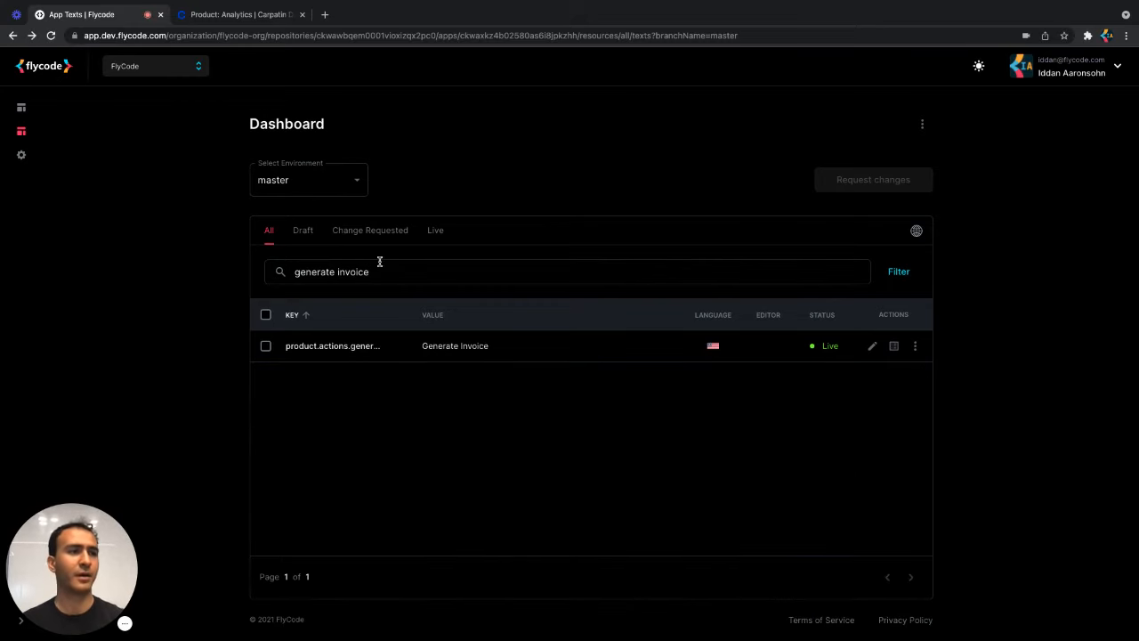
Change the Generate Invoice text value to 'Send Invoice to Customer' and save it as a draft.
{"action": "left_click", "coordinate": [872, 345]}
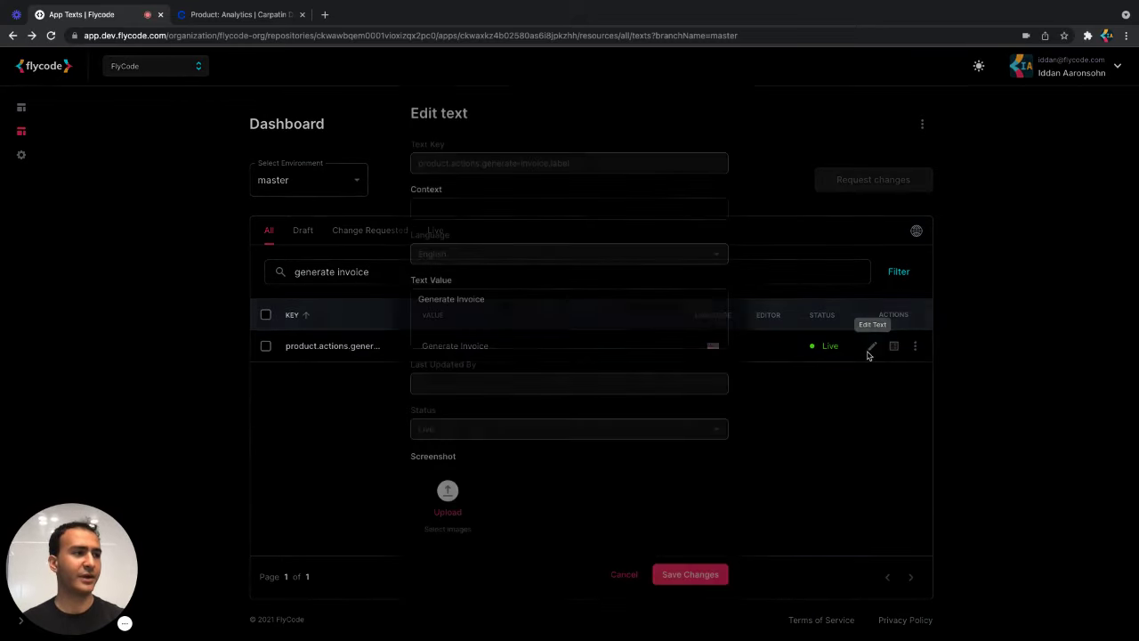
{"action": "left_click", "coordinate": [528, 314]}
{"action": "key", "text": "ctrl+a"}
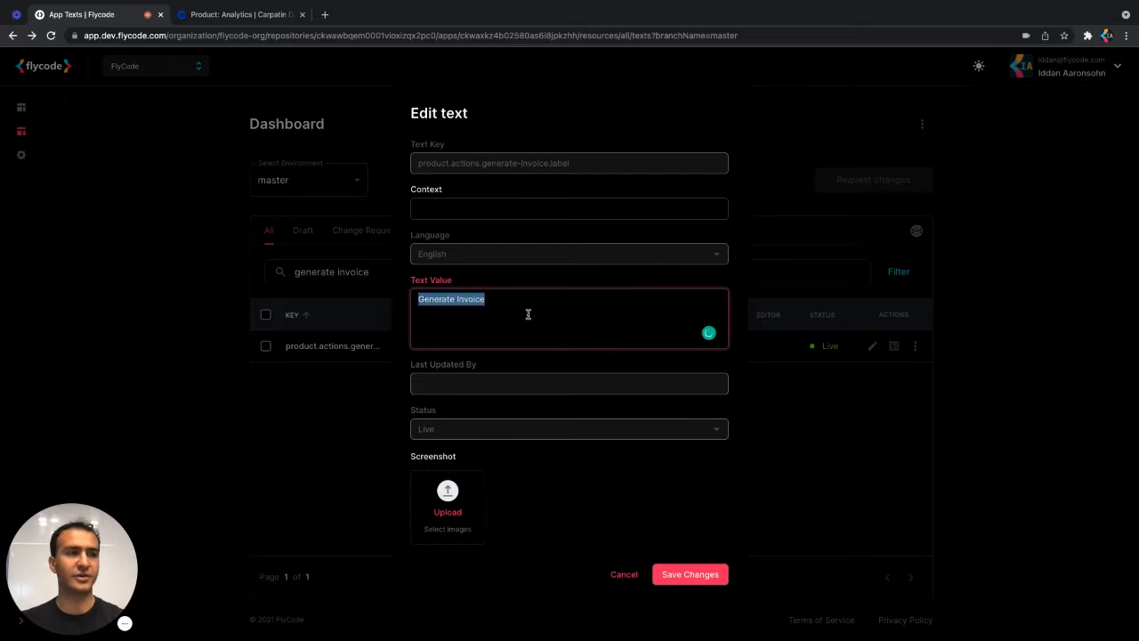
{"action": "type", "text": "Send "}
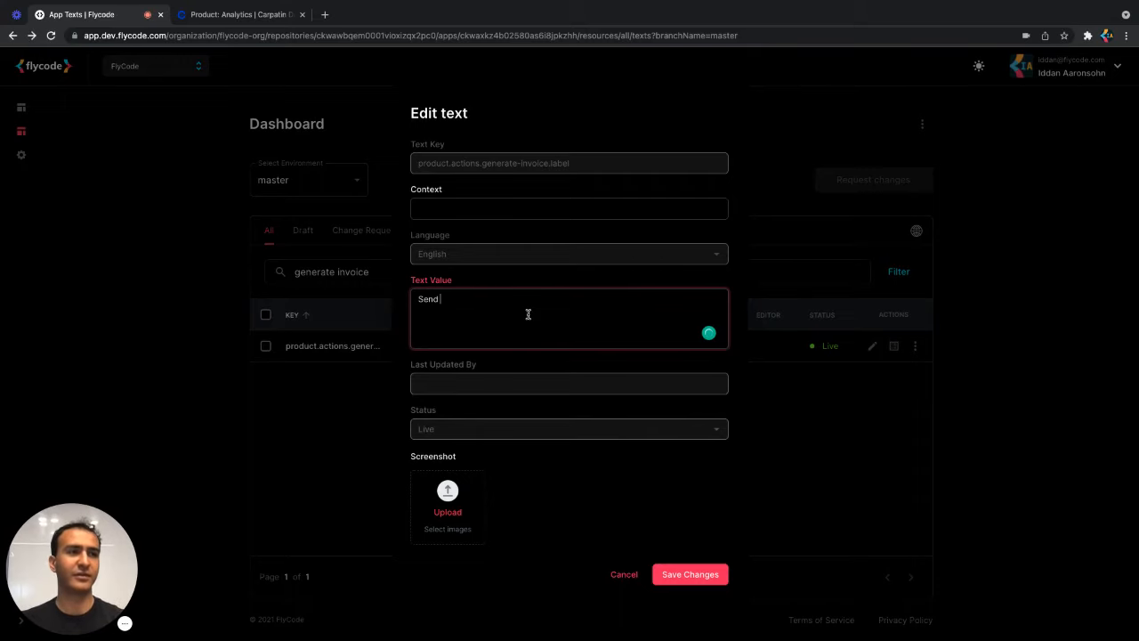
{"action": "type", "text": "Invoice ustomer"}
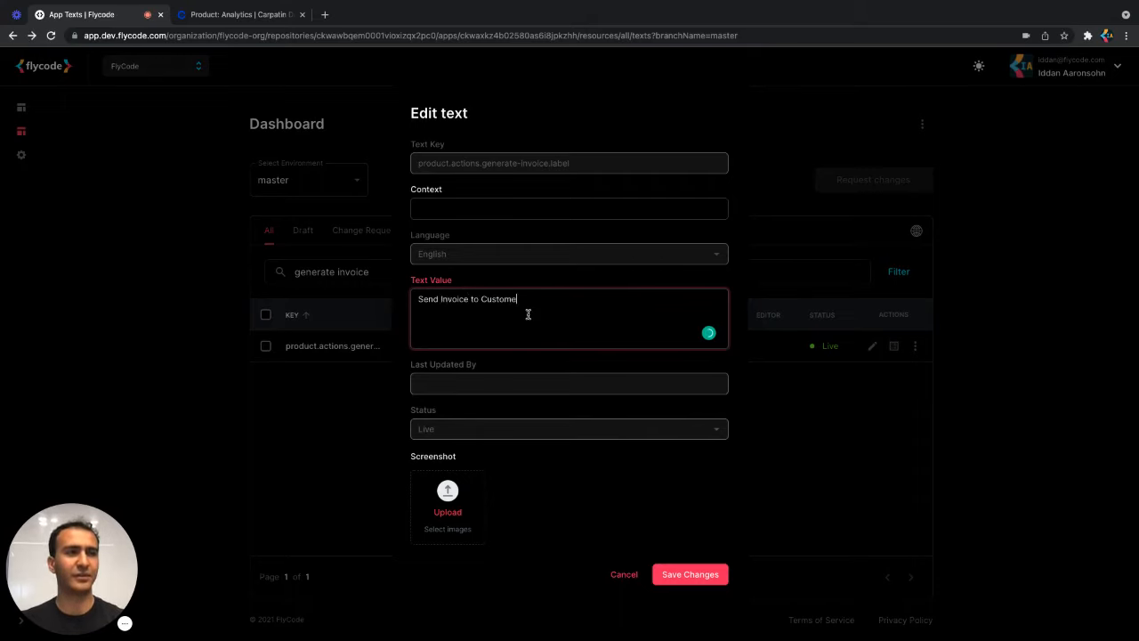
{"action": "left_click", "coordinate": [690, 574]}
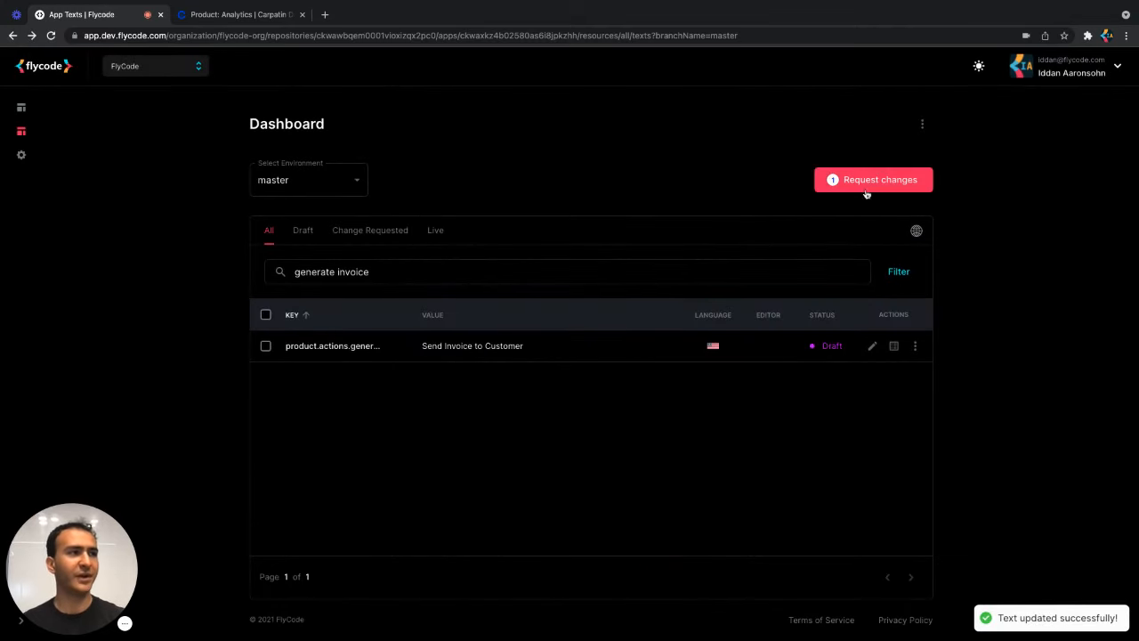
Submit the text change for review with Request changes and head to GitHub.
{"action": "left_click", "coordinate": [867, 180]}
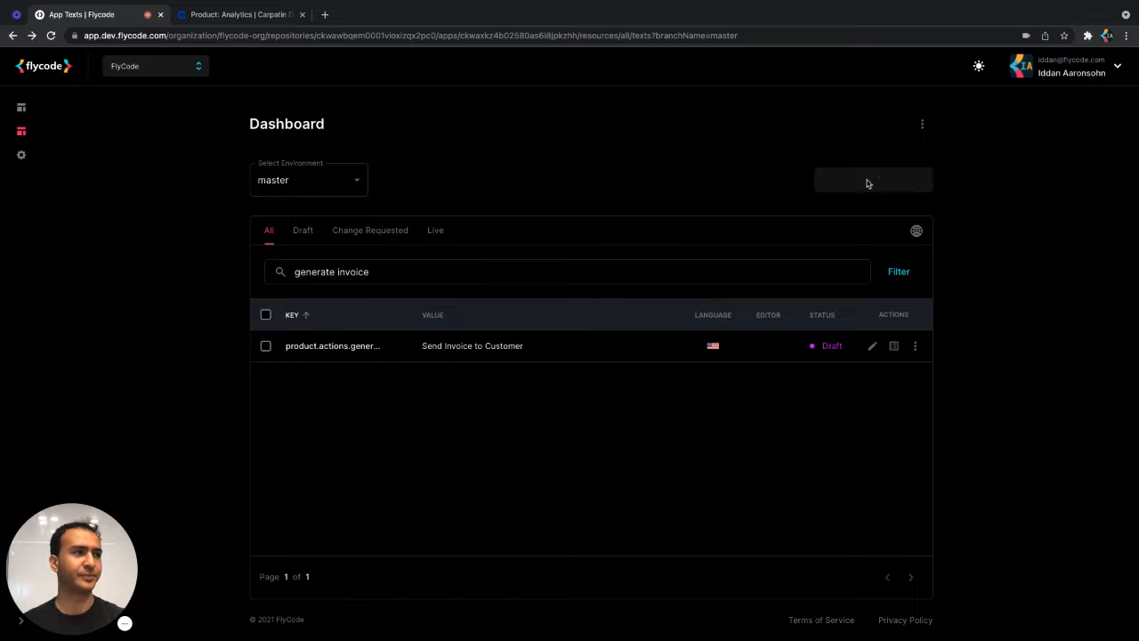
{"action": "key", "text": "ctrl+t"}
{"action": "type", "text": "github.com/flycode-org/"}
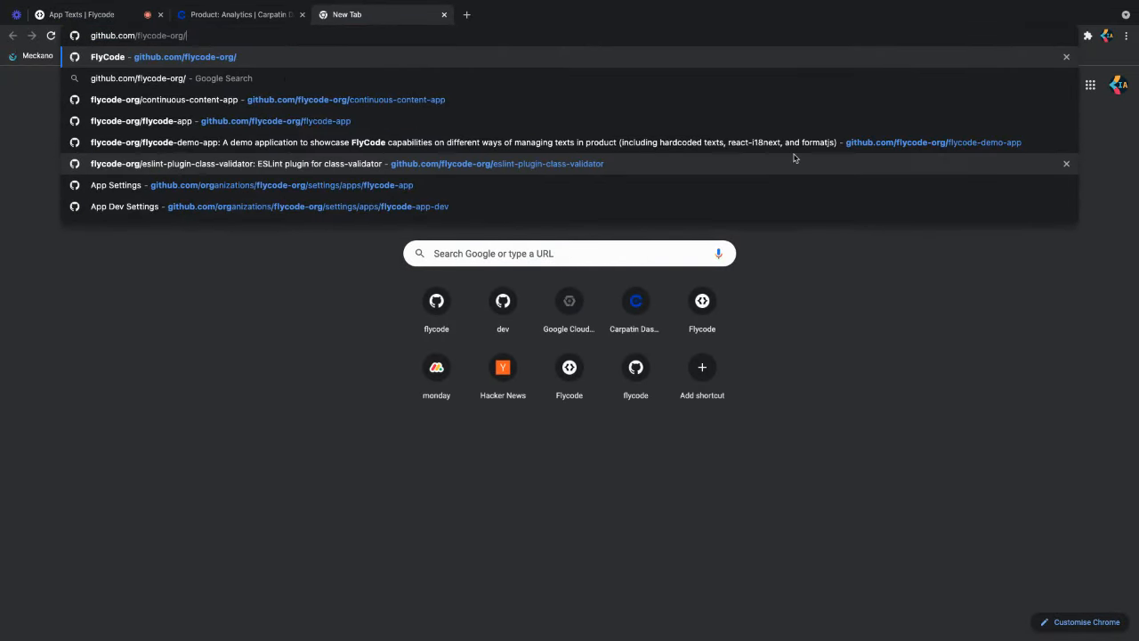
{"action": "type", "text": "flycode-de"}
Review pull request #57's Files changed, confirming the old Generate Invoice value in the diff.
{"action": "key", "text": "Return"}
{"action": "left_click", "coordinate": [526, 244]}
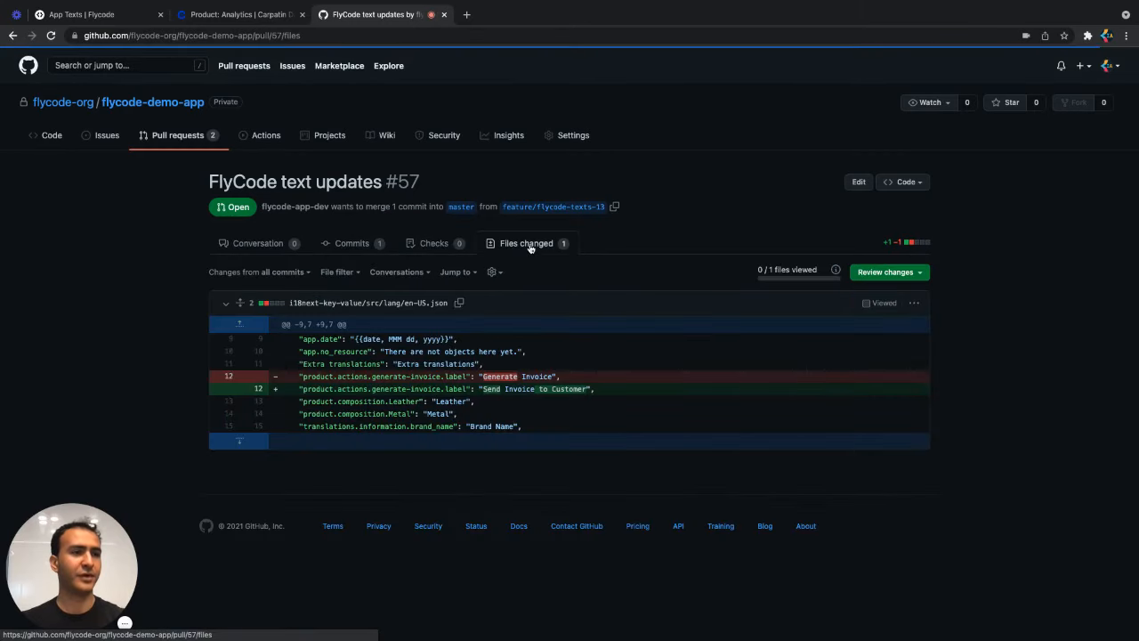
{"action": "mouse_move", "coordinate": [483, 376]}
{"action": "left_mouse_down"}
{"action": "mouse_move", "coordinate": [540, 376]}
{"action": "mouse_move", "coordinate": [546, 389]}
{"action": "left_mouse_up"}
{"action": "left_click", "coordinate": [481, 389]}
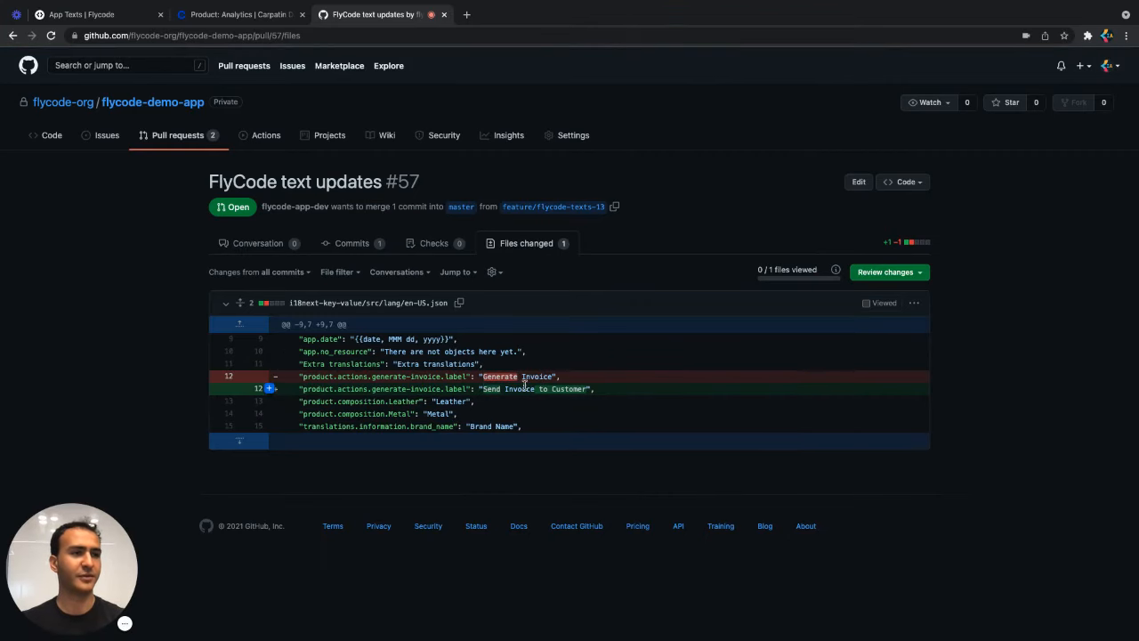
{"action": "left_click", "coordinate": [258, 243]}
Merge pull request #57 and pull the merged changes into the local project.
{"action": "left_click", "coordinate": [299, 457]}
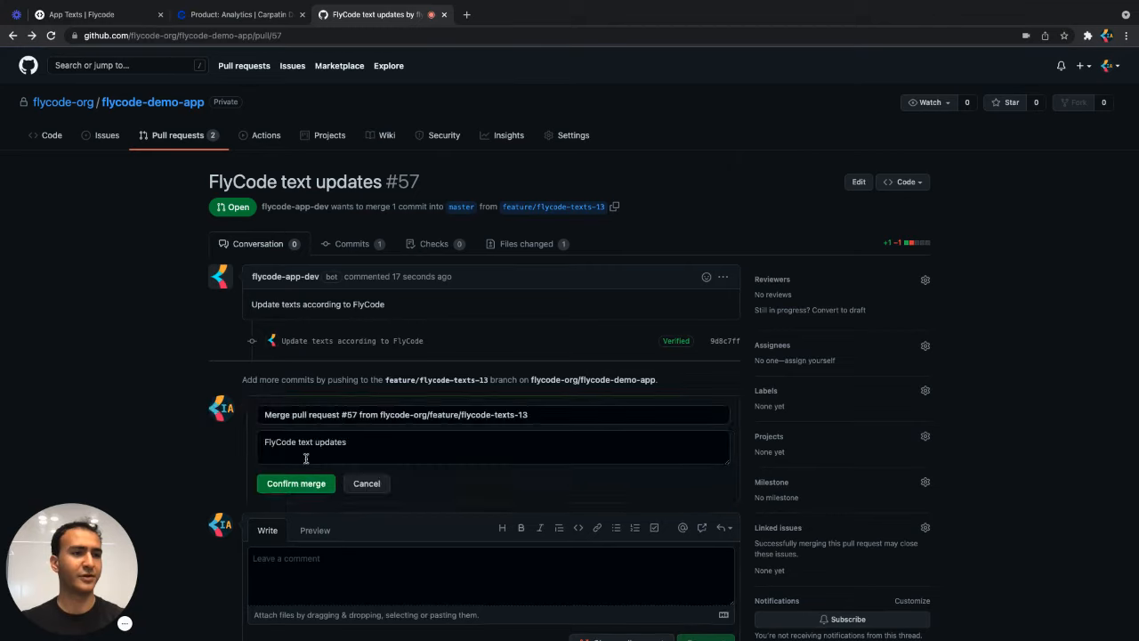
{"action": "left_click", "coordinate": [286, 483]}
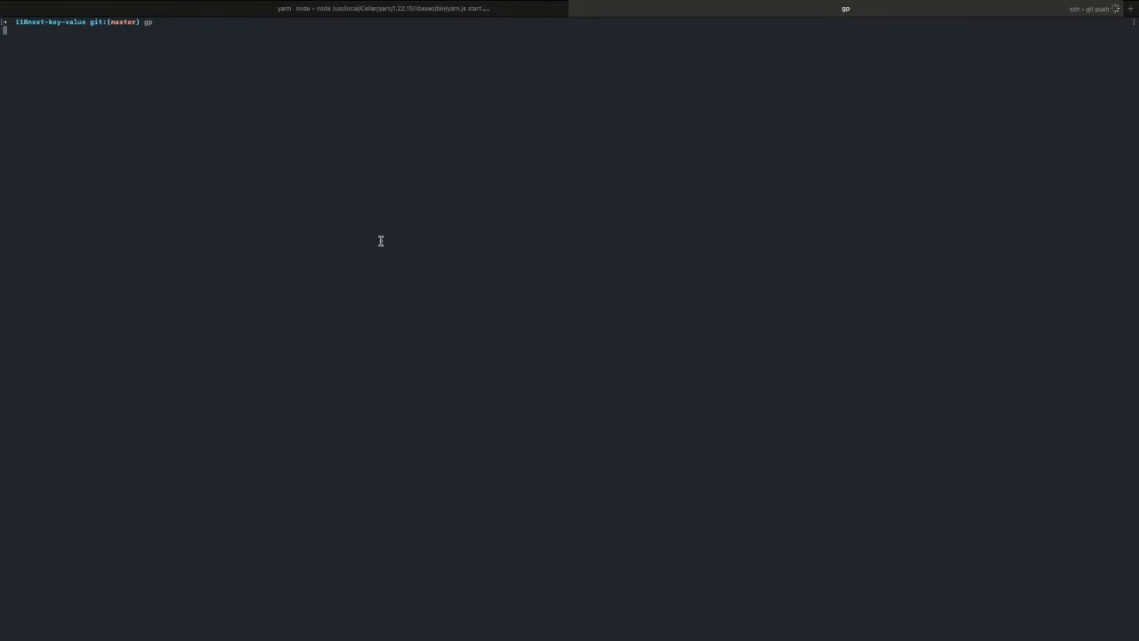
{"action": "type", "text": "git pull"}
{"action": "key", "text": "Return"}
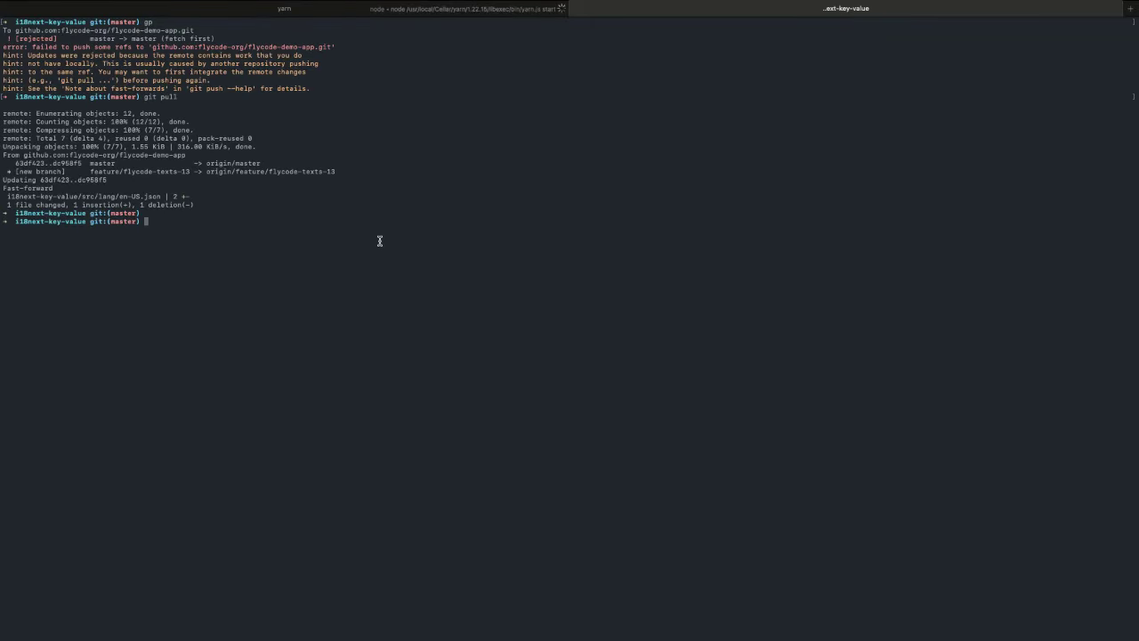
{"action": "key", "text": "super+Tab"}
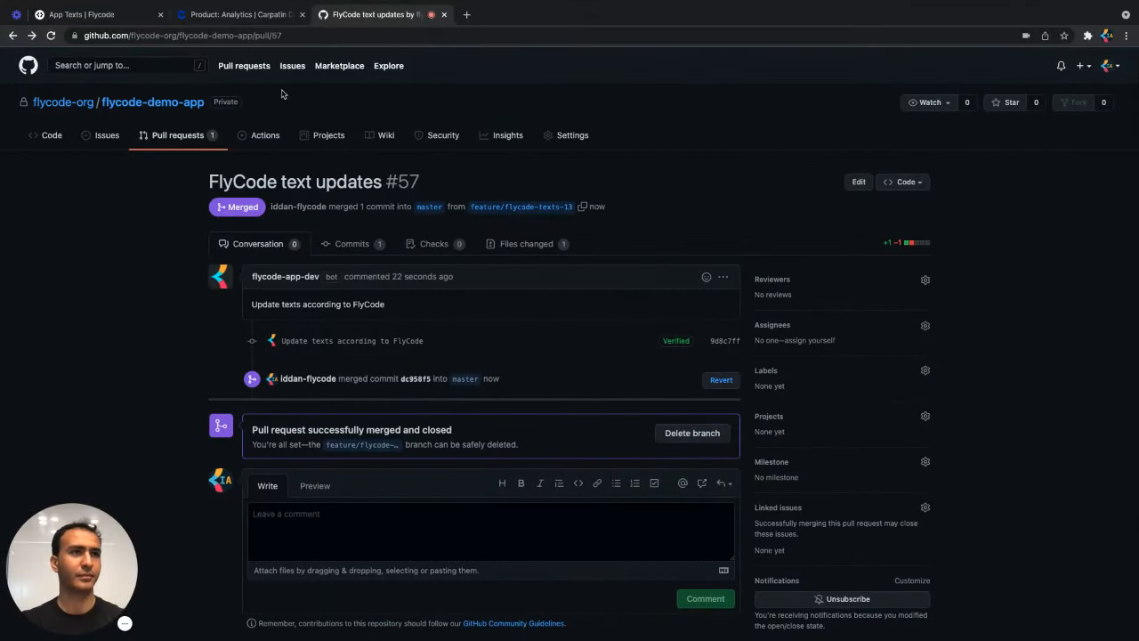
Reopen the dashboard product's Actions menu to verify it reads 'Send Invoice to Customer'.
{"action": "left_click", "coordinate": [240, 14]}
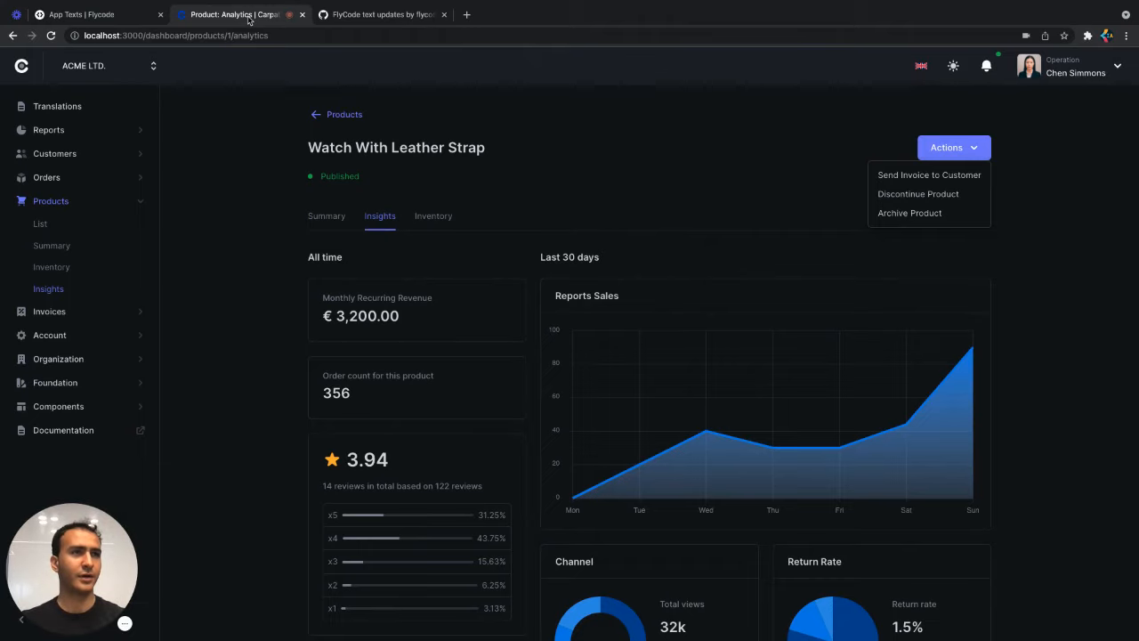
{"action": "left_click", "coordinate": [678, 187]}
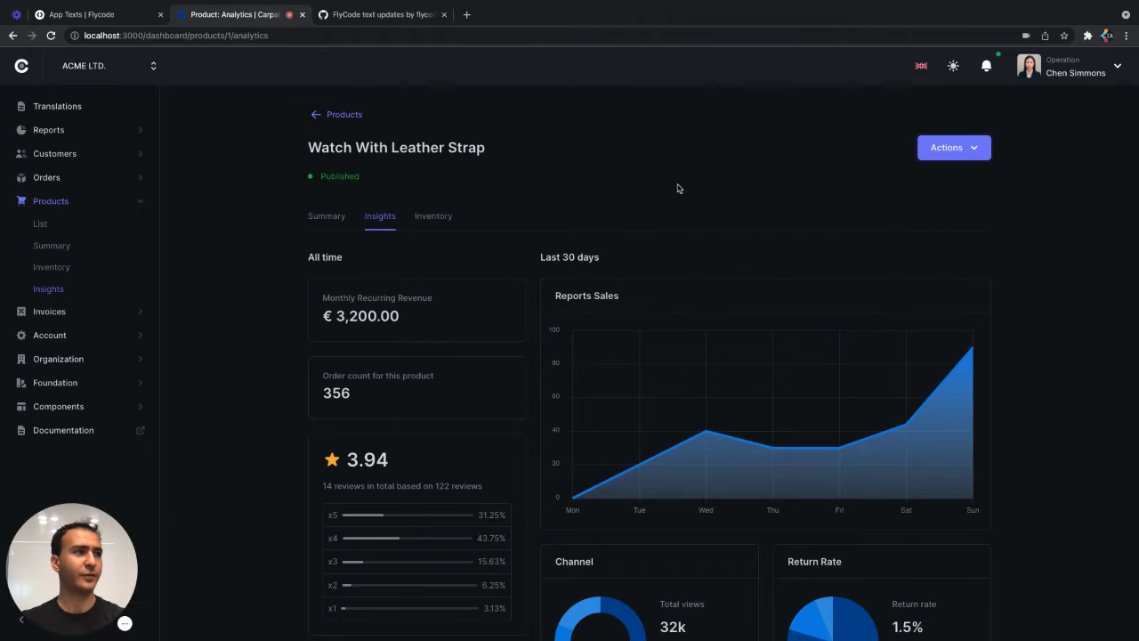
{"action": "left_click", "coordinate": [941, 143]}
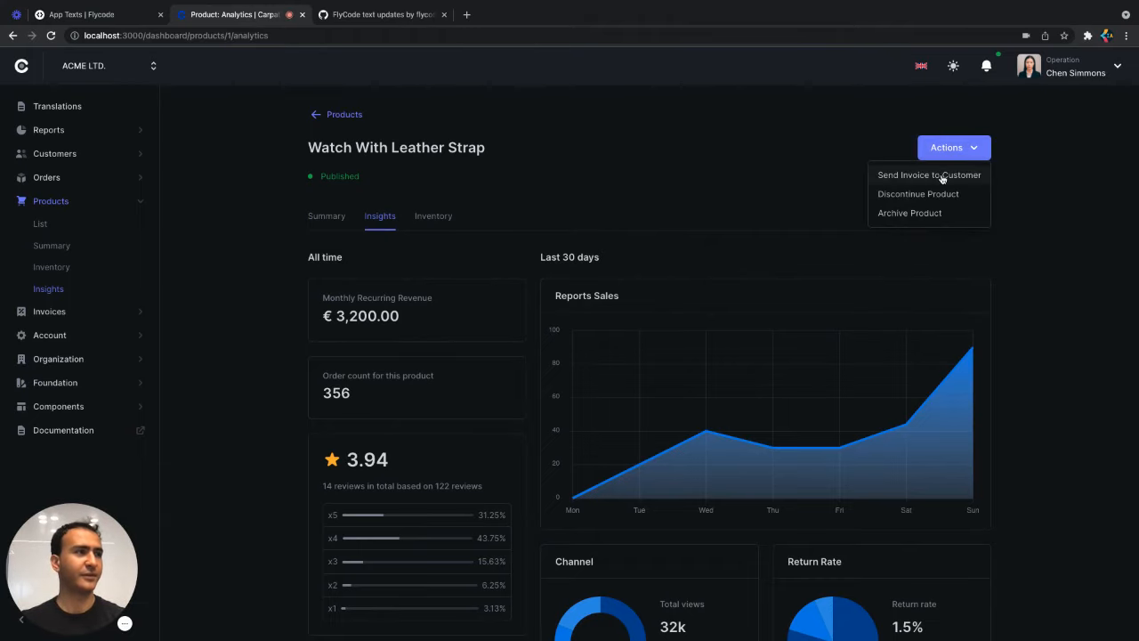